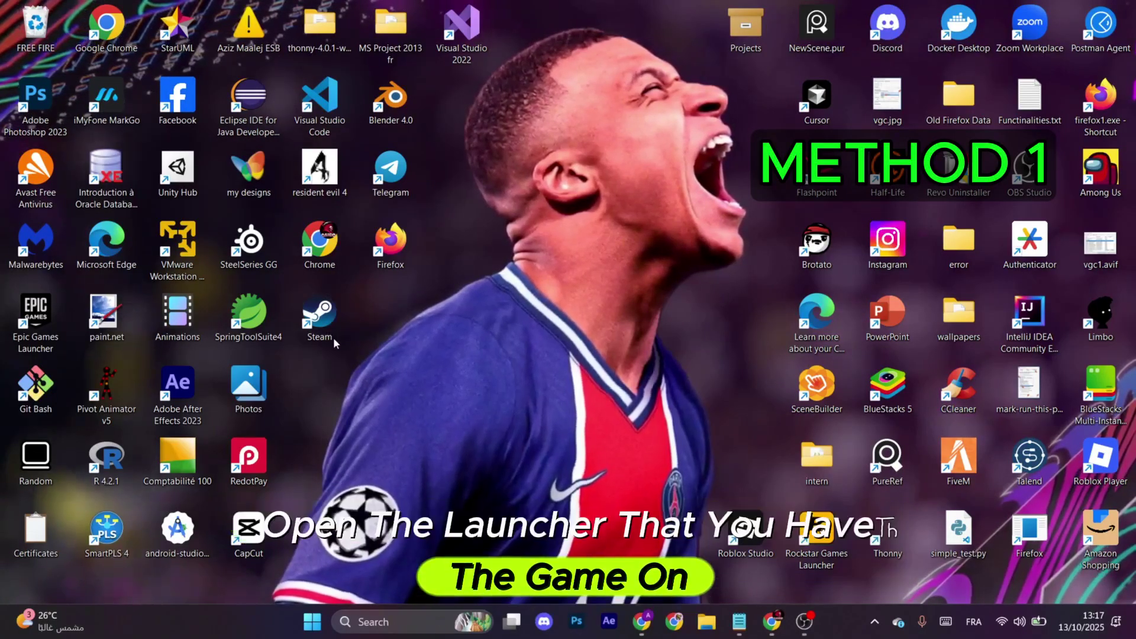
# Step: Launch Steam, open Half-Life from Library Collections, and bring up its game options menu
pyautogui.doubleClick(333, 342)
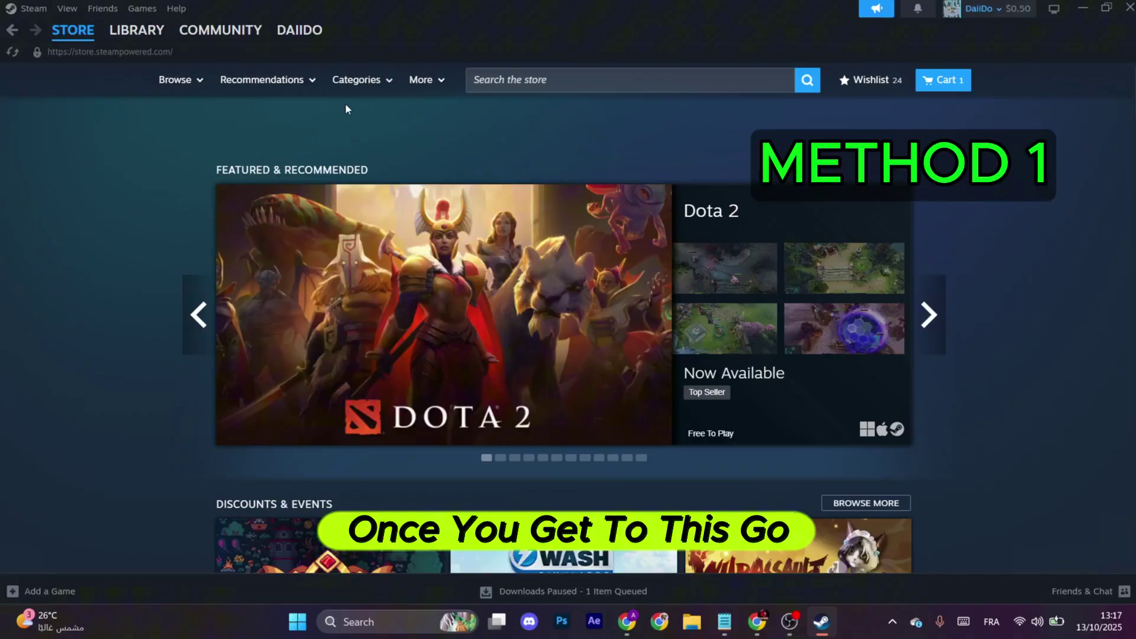
pyautogui.moveTo(136, 31)
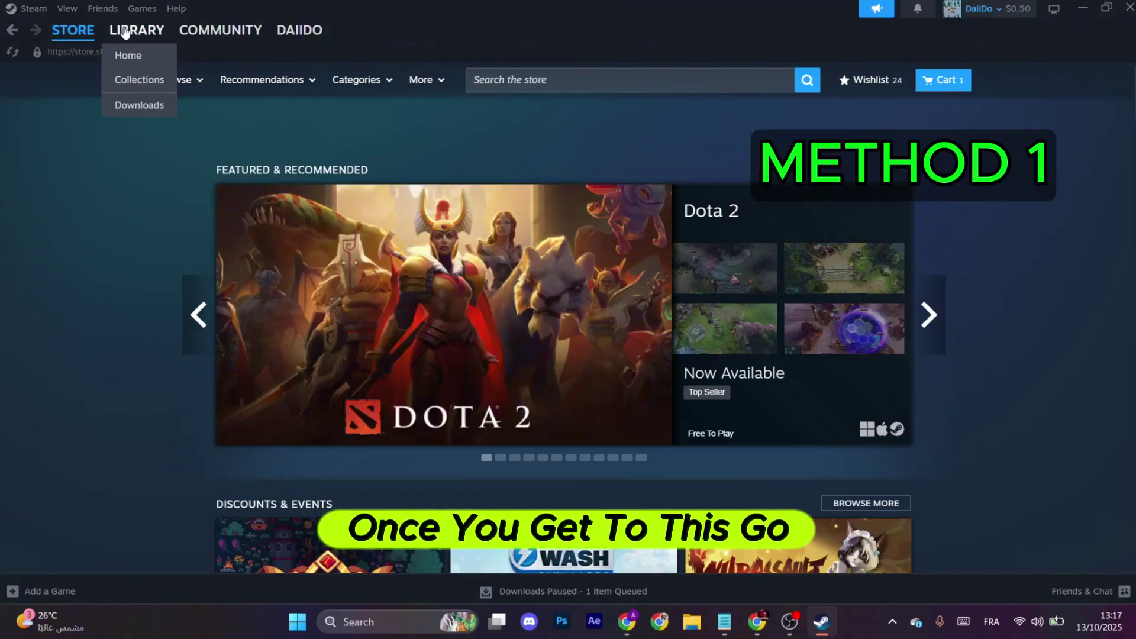
pyautogui.click(155, 79)
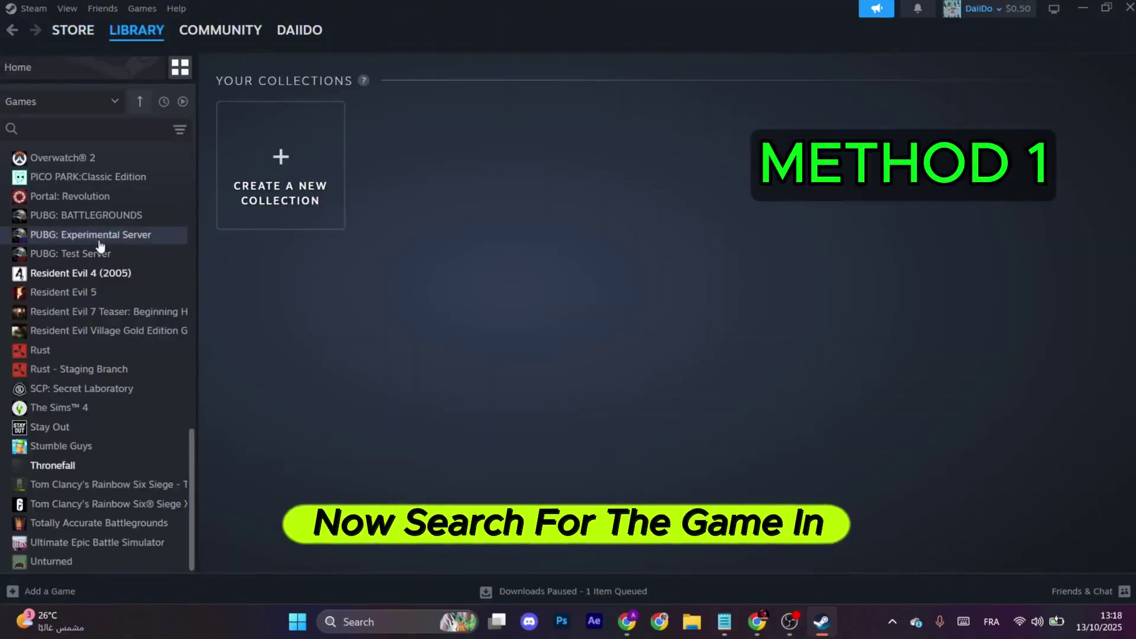
pyautogui.scroll(6, 83, 319)
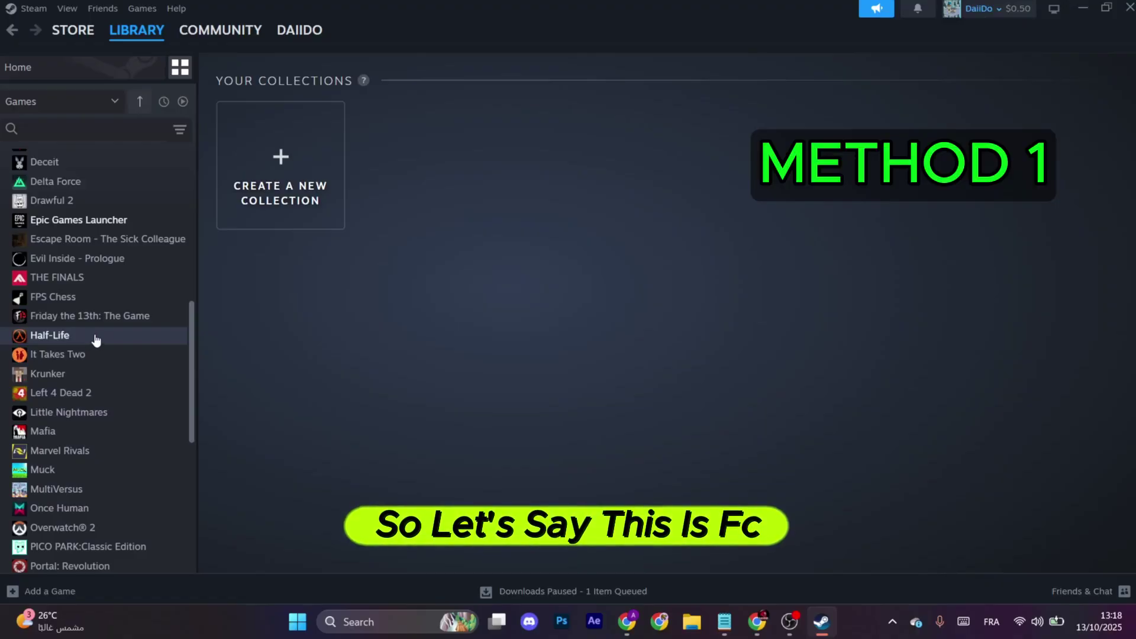
pyautogui.click(96, 336)
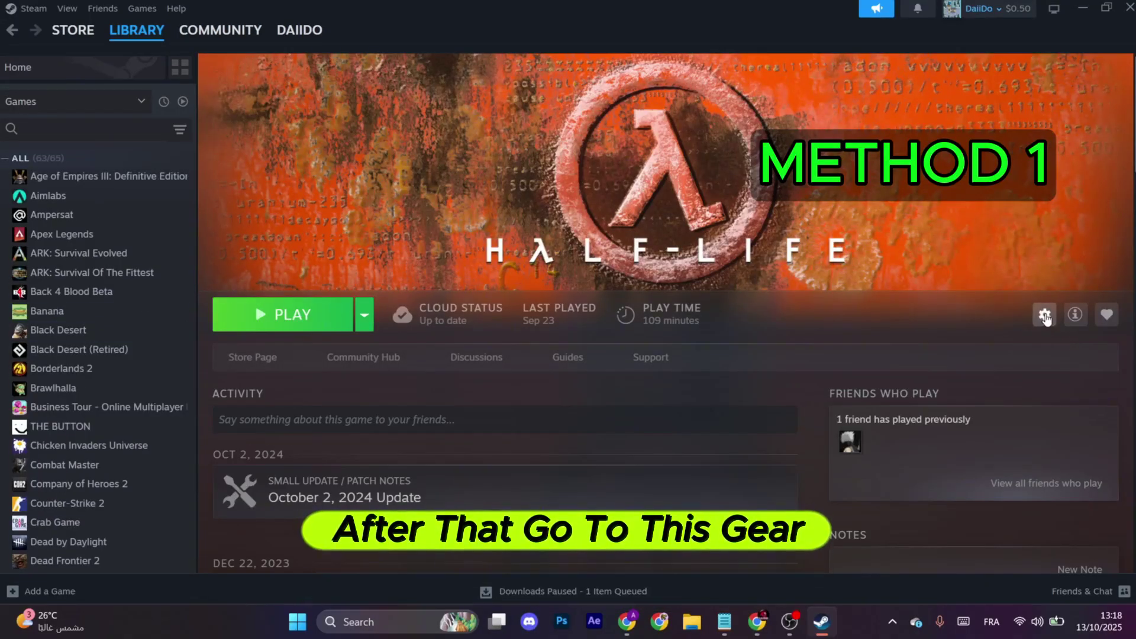
pyautogui.click(1045, 316)
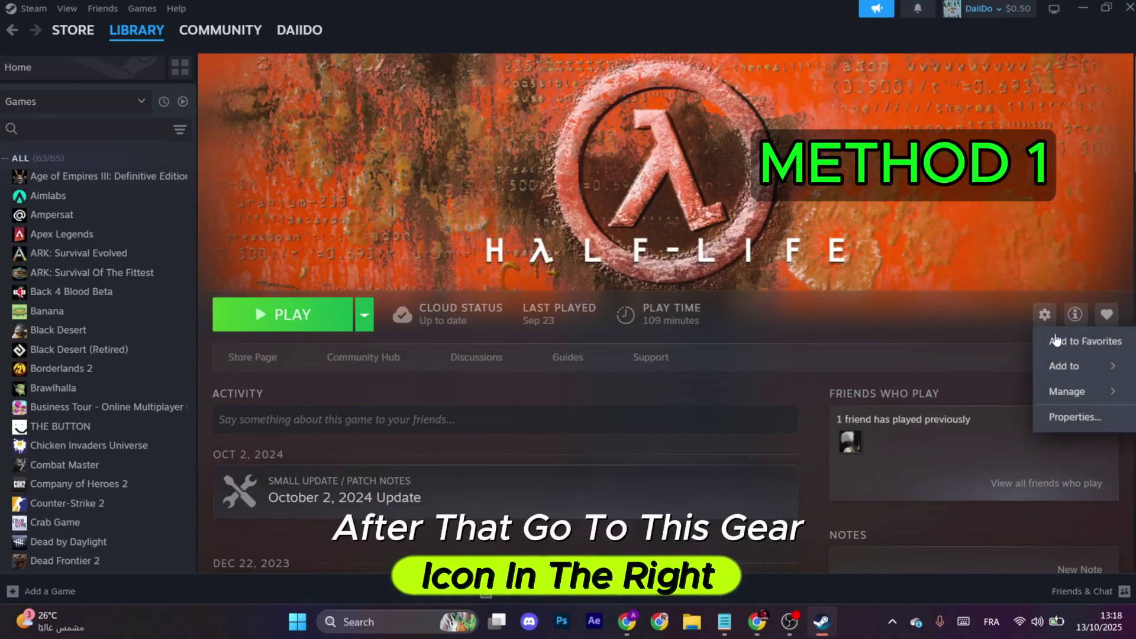
# Step: Run Verify integrity of game files from Half-Life's Properties, Installed Files section
pyautogui.click(1064, 420)
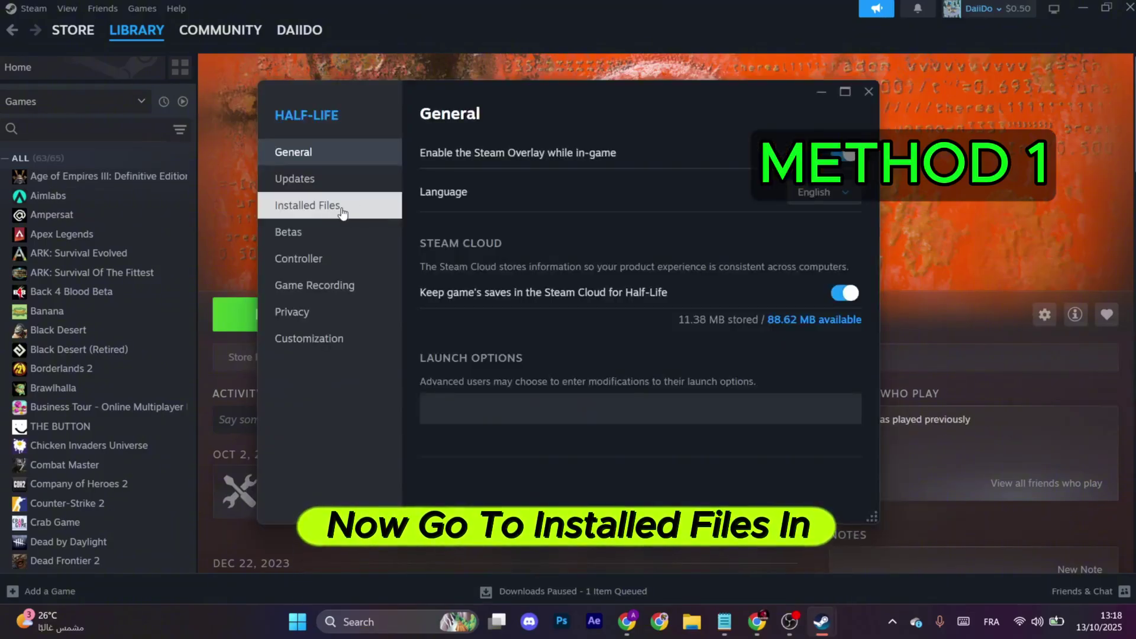
pyautogui.click(348, 210)
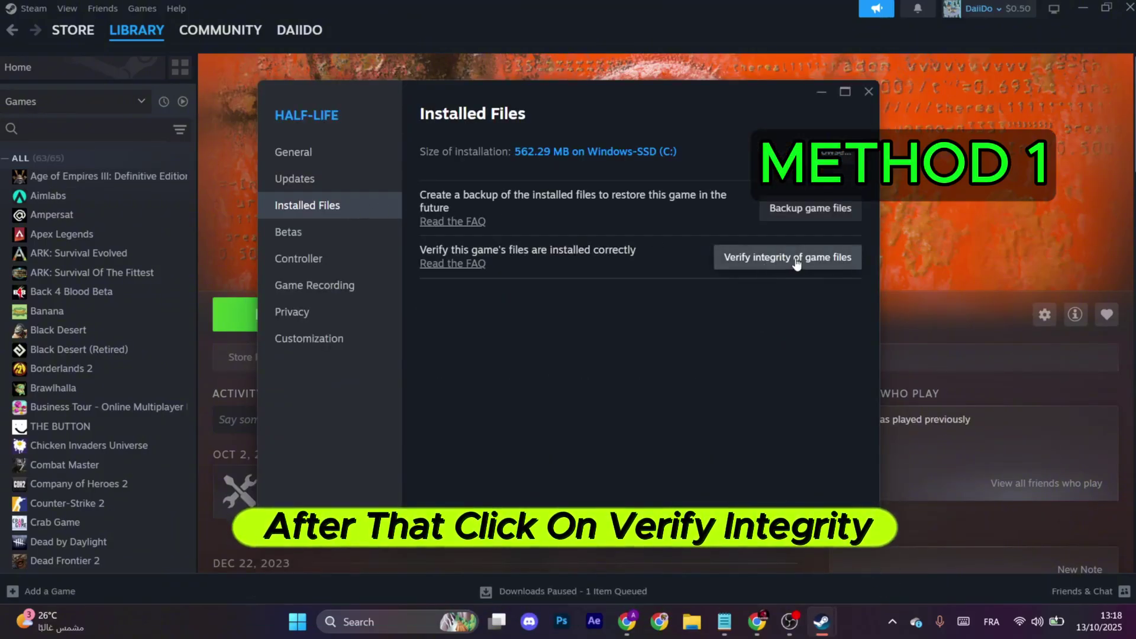
pyautogui.click(776, 259)
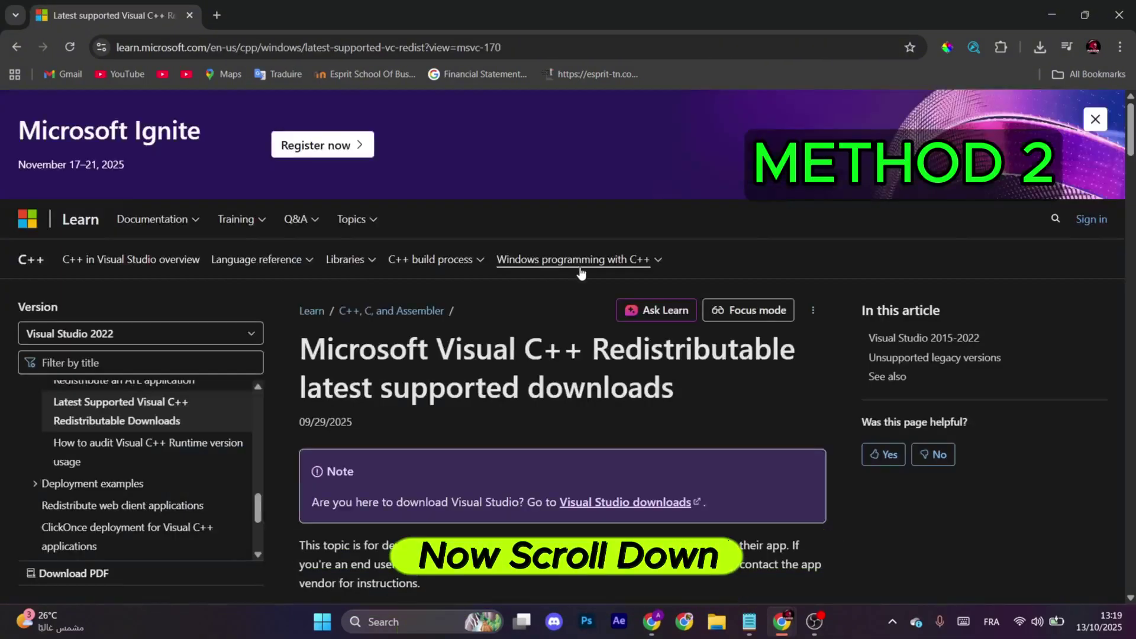
# Step: Scroll the 'visual c++' Google results to the Microsoft Learn latest redistributable downloads page
pyautogui.scroll(-7, 581, 273)
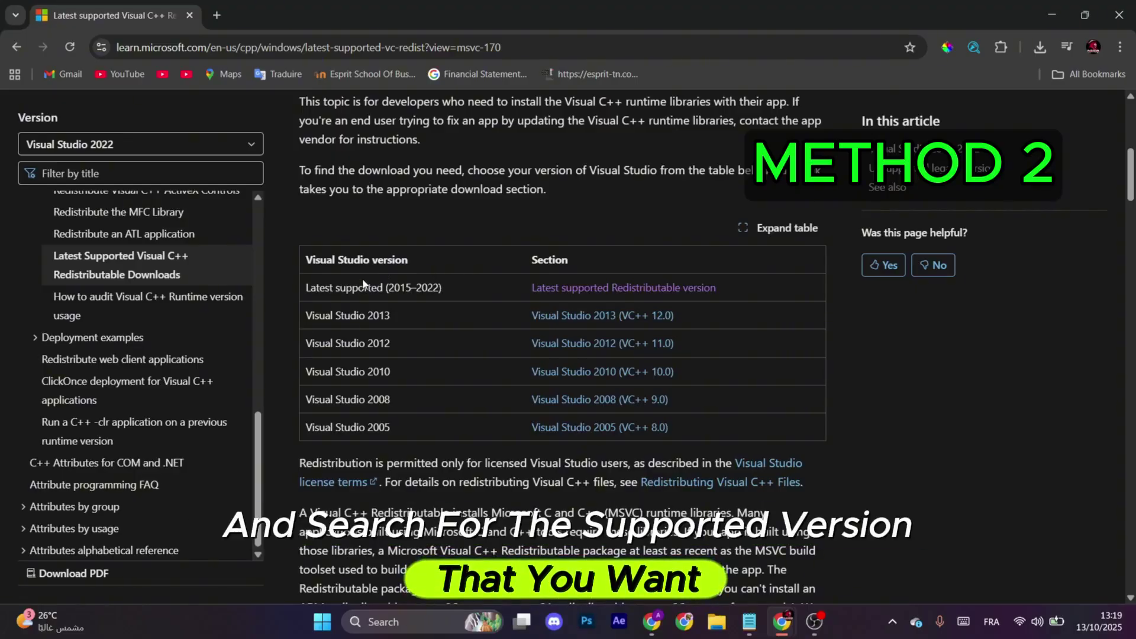
# Step: Download the X64 vc_redist installer from the latest supported section, run it, and choose Repair
pyautogui.click(564, 292)
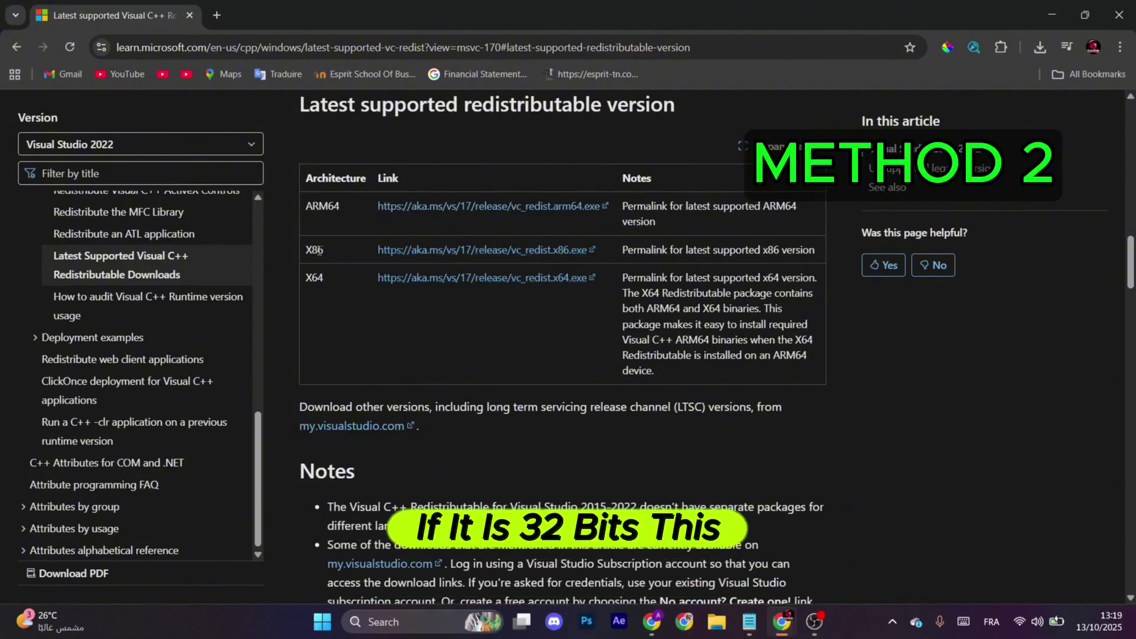
pyautogui.moveTo(382, 257); pyautogui.dragTo(319, 285)
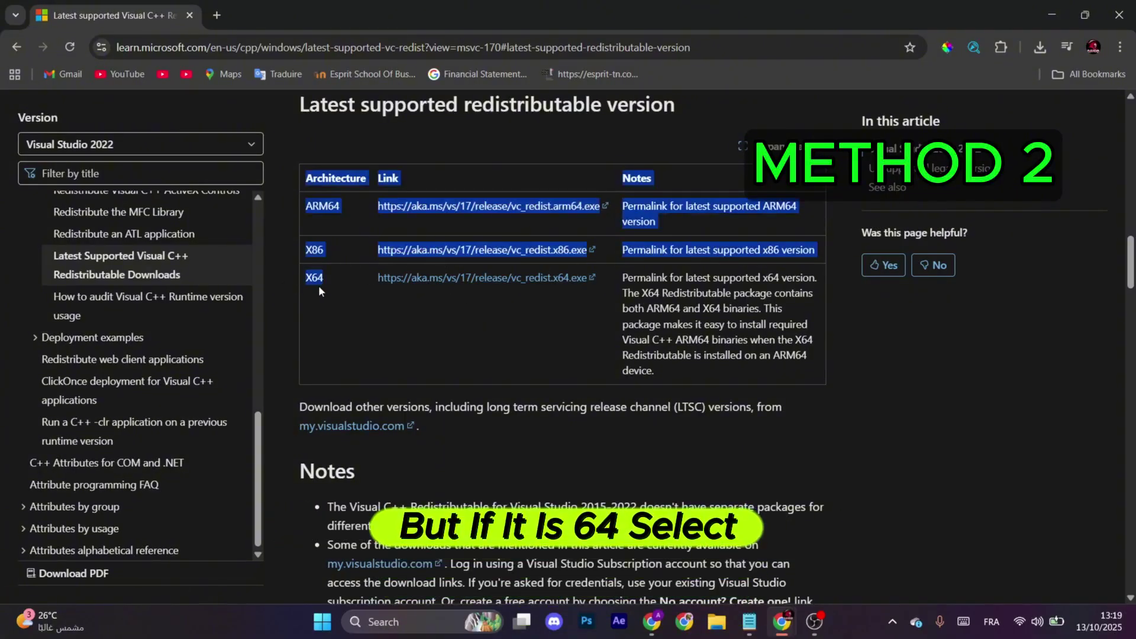
pyautogui.click(323, 279)
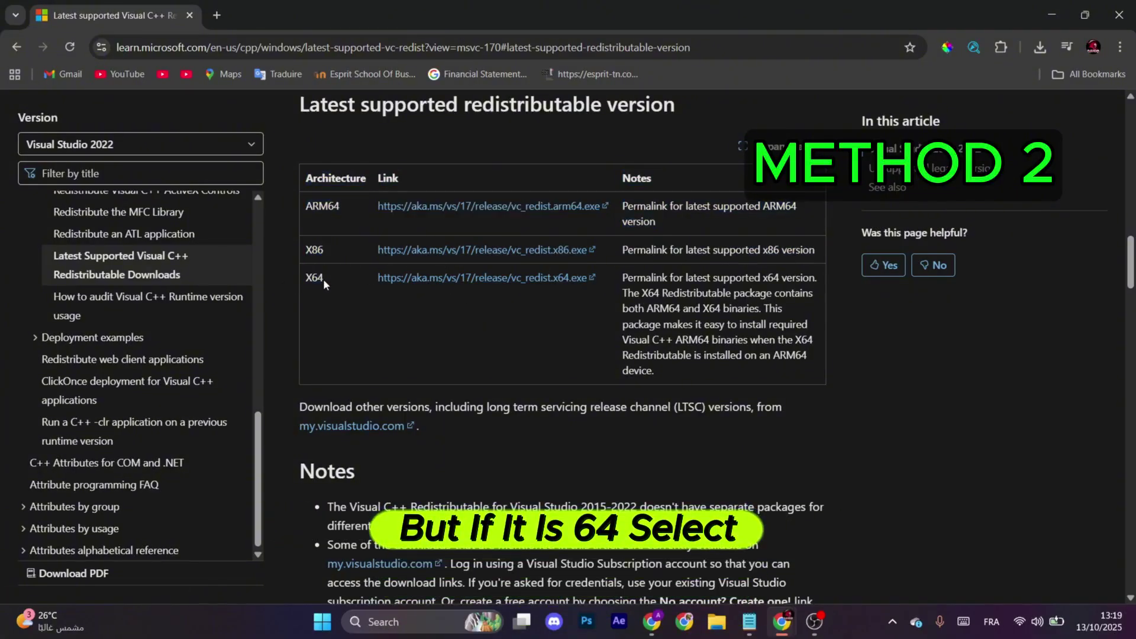
pyautogui.click(431, 278)
pyautogui.click(913, 86)
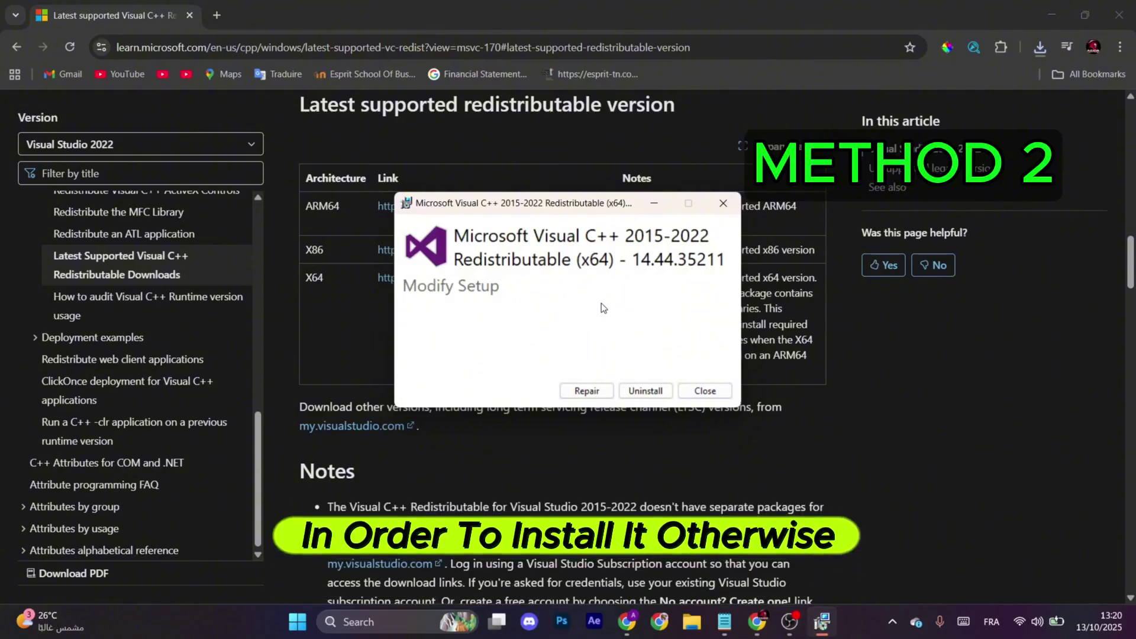
pyautogui.click(597, 393)
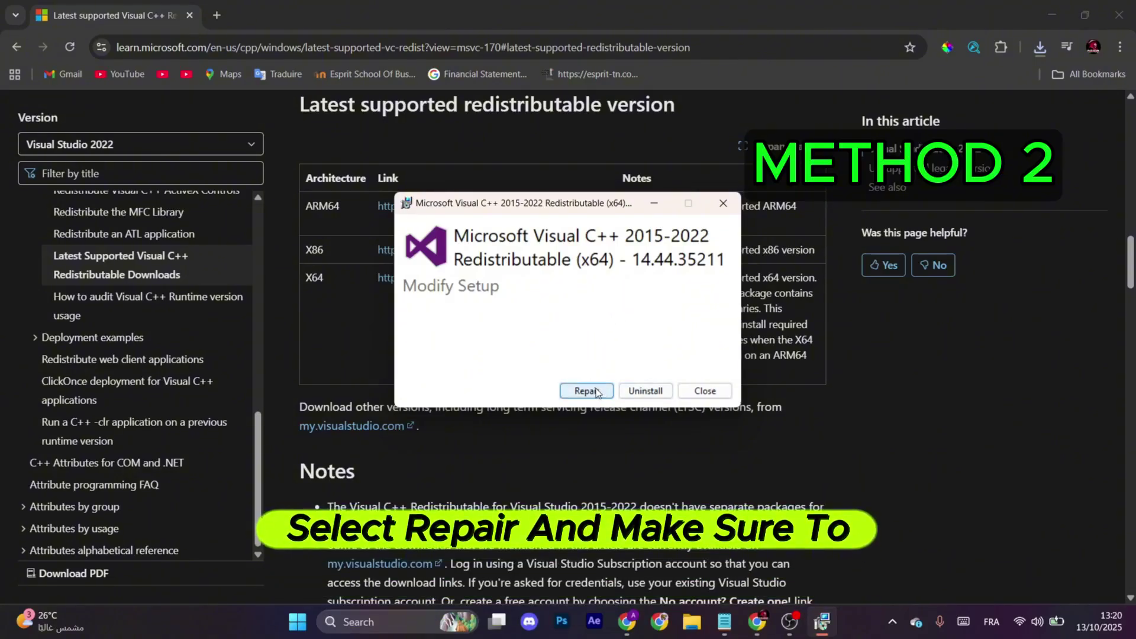